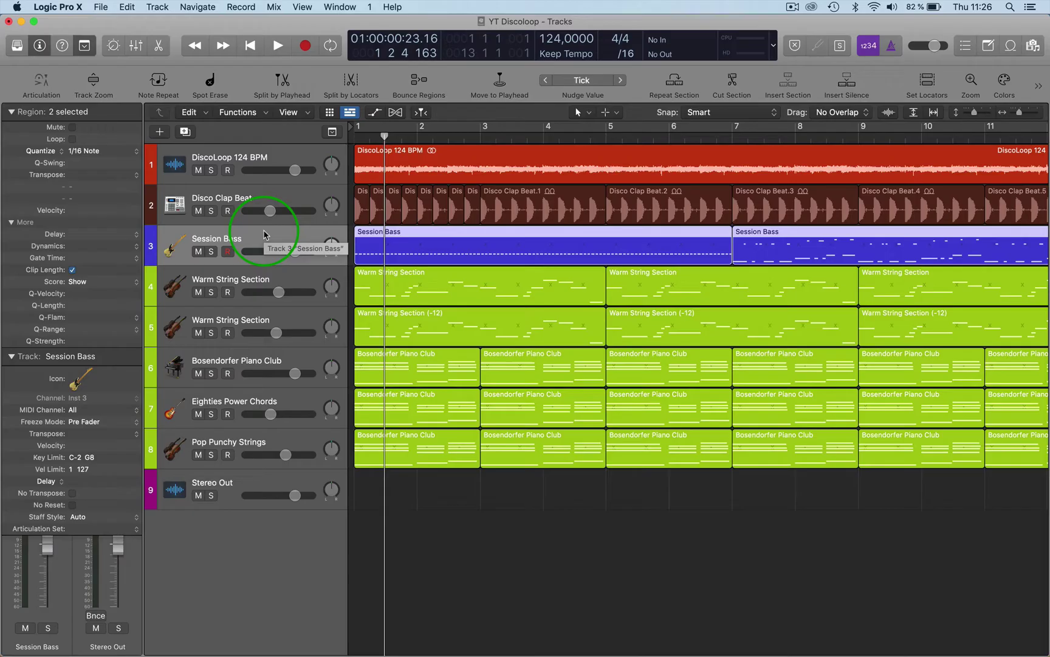
Select the Session Bass track after viewing Disco Clap Beat, and collapse its More, Region and Track parameter sections.
{"action": "left_click", "coordinate": [244, 205]}
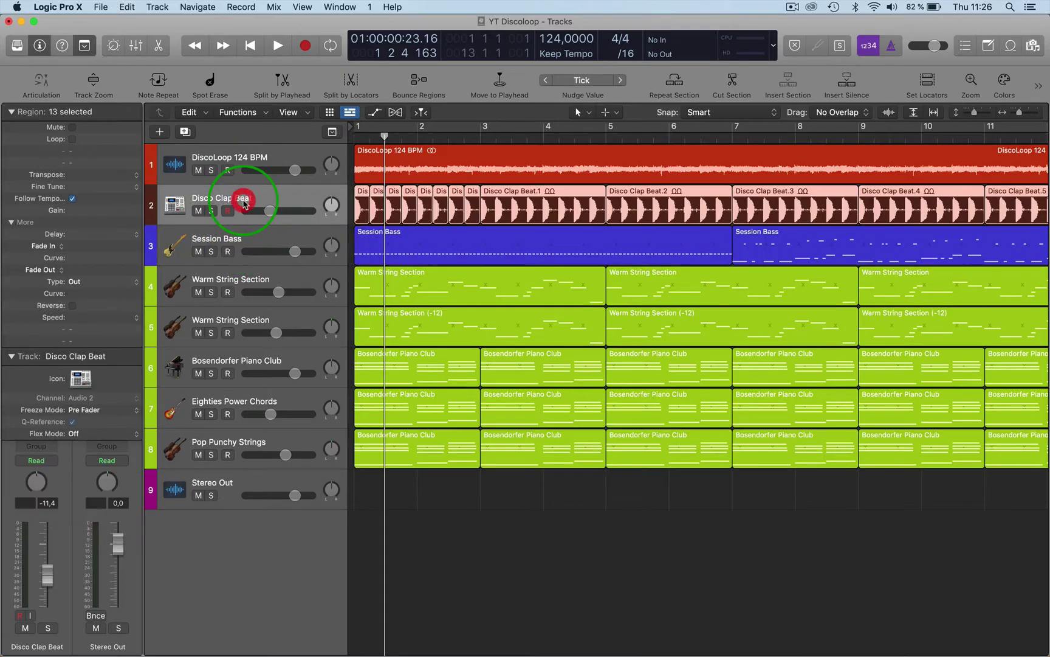
{"action": "left_click", "coordinate": [251, 234]}
{"action": "left_click", "coordinate": [11, 222]}
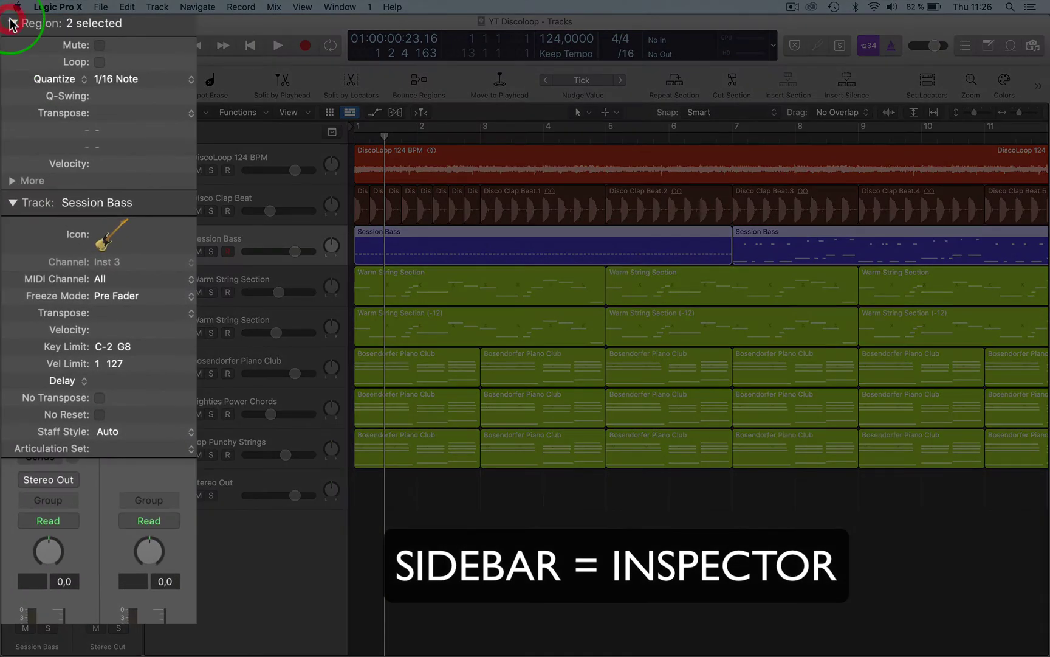
{"action": "left_click", "coordinate": [13, 24]}
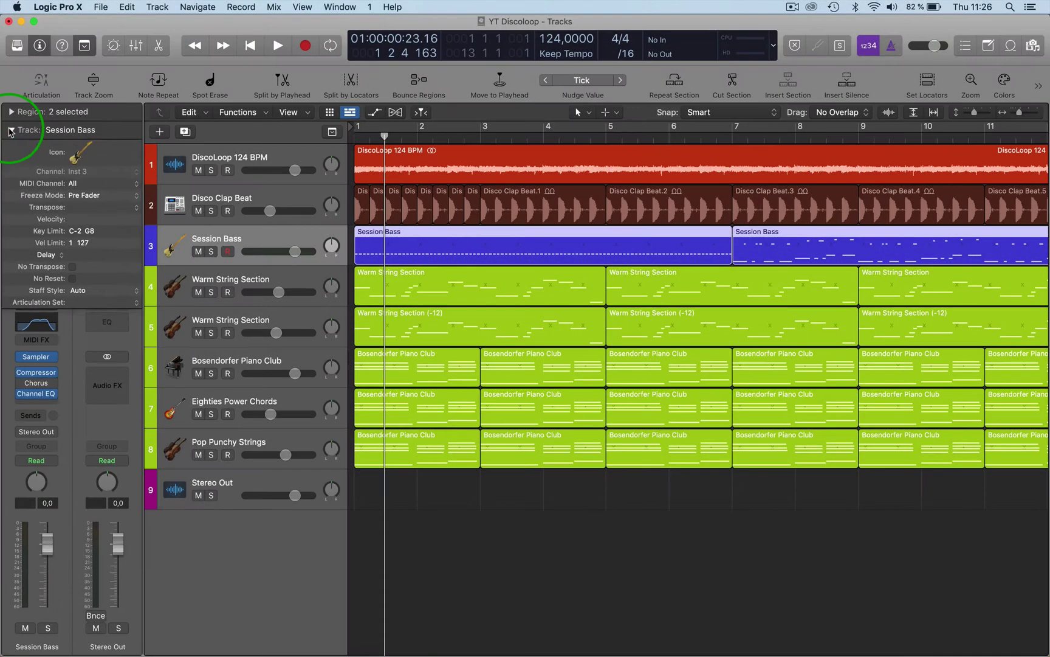
{"action": "left_click", "coordinate": [12, 48]}
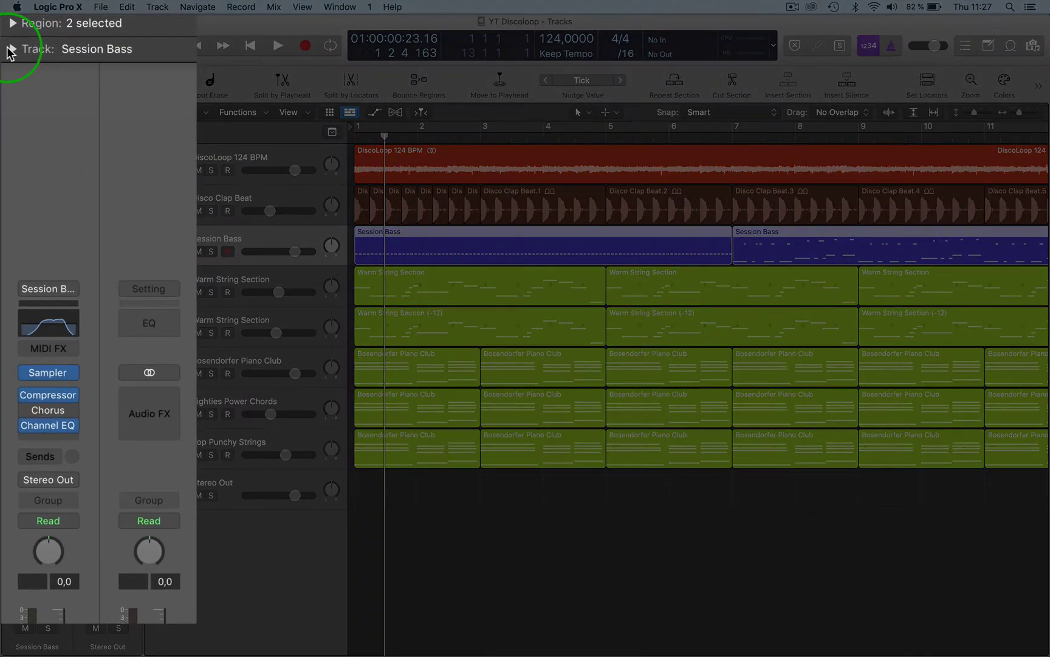
Expand the Track and Region parameters of Session Bass again, including the additional region settings under More.
{"action": "left_click", "coordinate": [11, 50]}
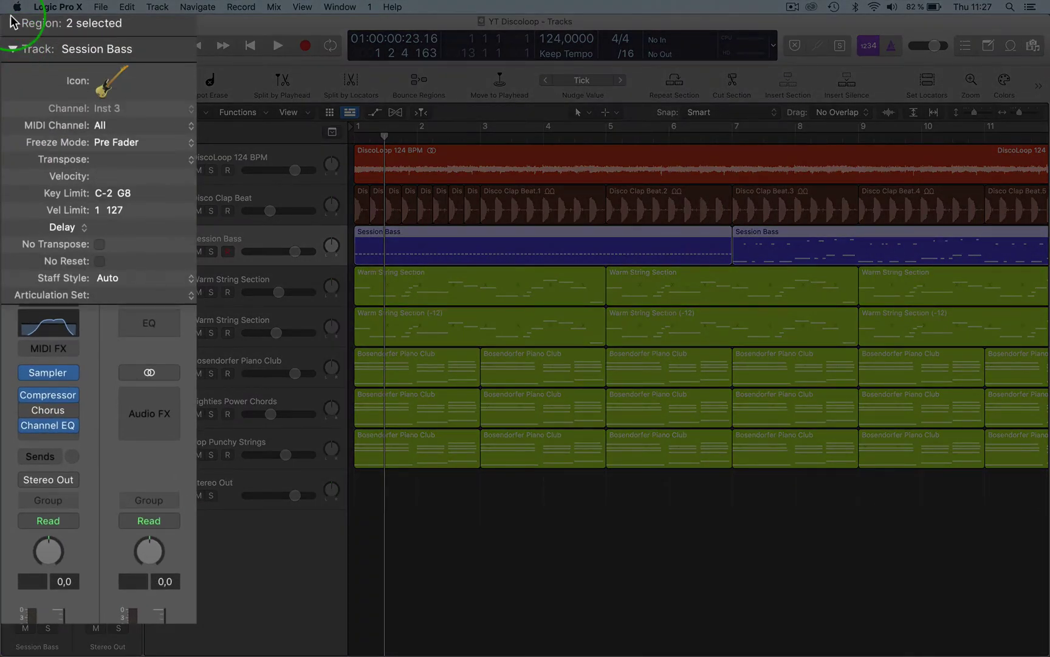
{"action": "left_click", "coordinate": [13, 24]}
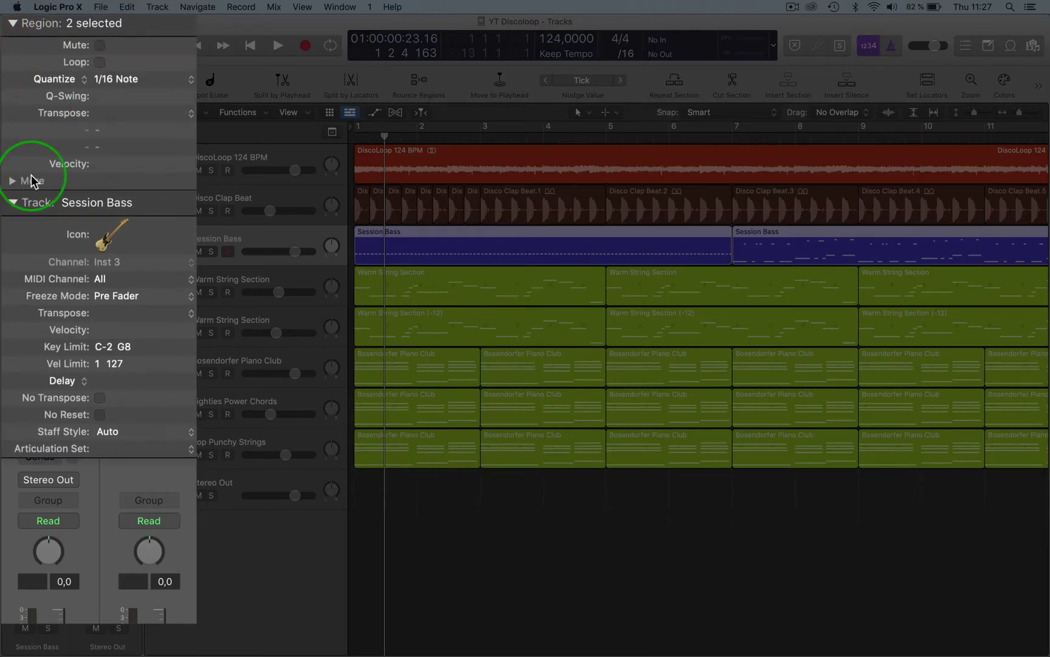
{"action": "left_click", "coordinate": [12, 179]}
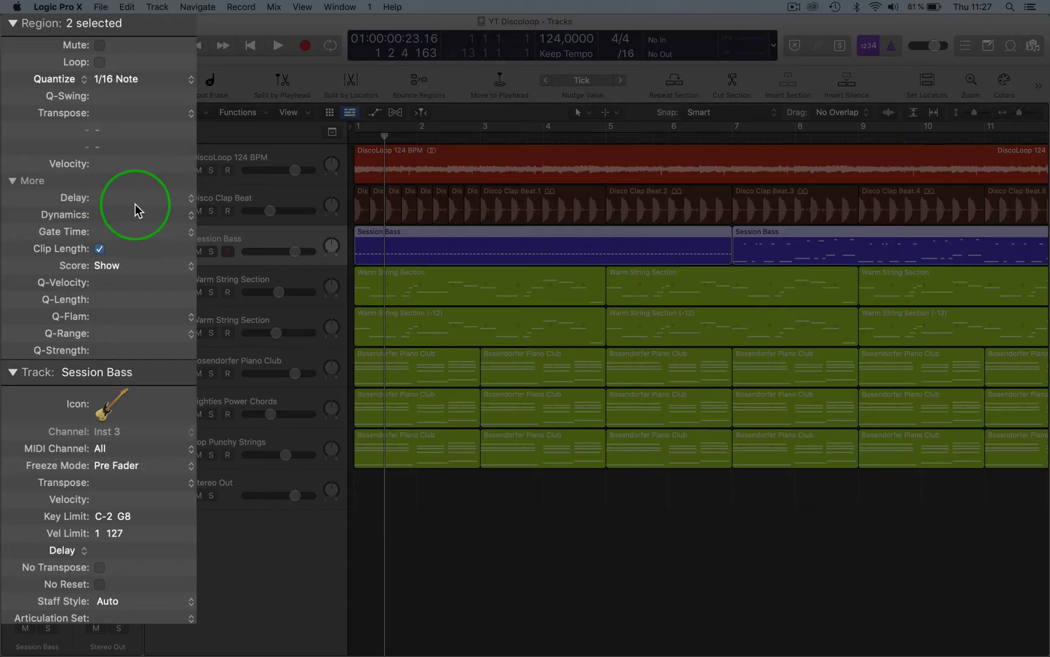
Examine the additional region parameters of Session Bass, including the available Dynamics percentages, without choosing a new value.
{"action": "left_click_drag", "start_coordinate": [134, 203], "coordinate": [104, 236]}
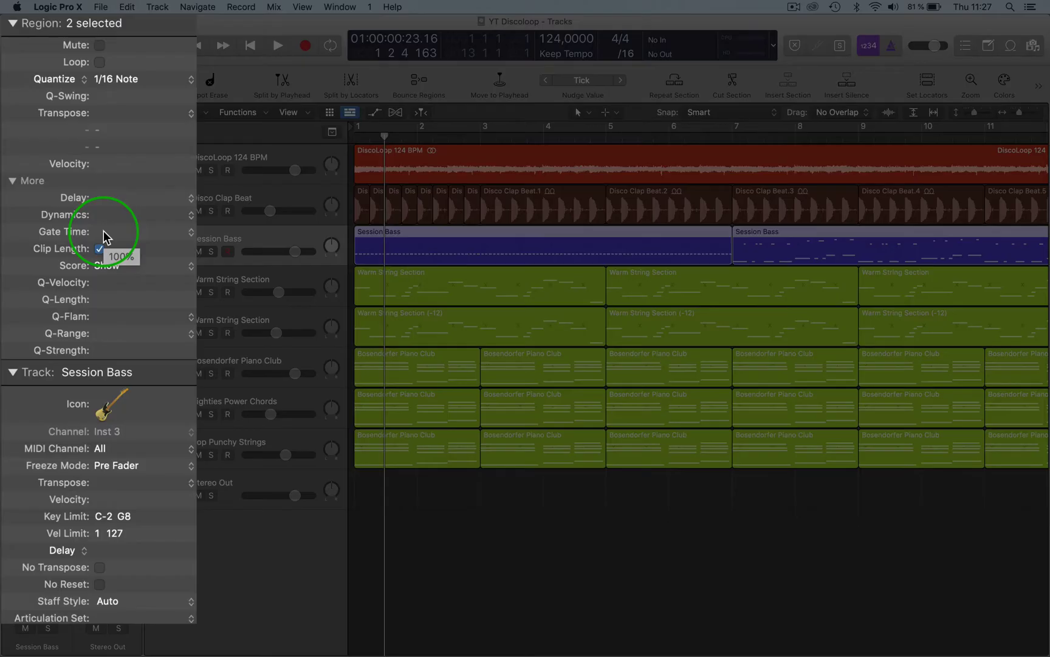
{"action": "left_click_drag", "start_coordinate": [104, 236], "coordinate": [109, 218]}
{"action": "left_click", "coordinate": [192, 215]}
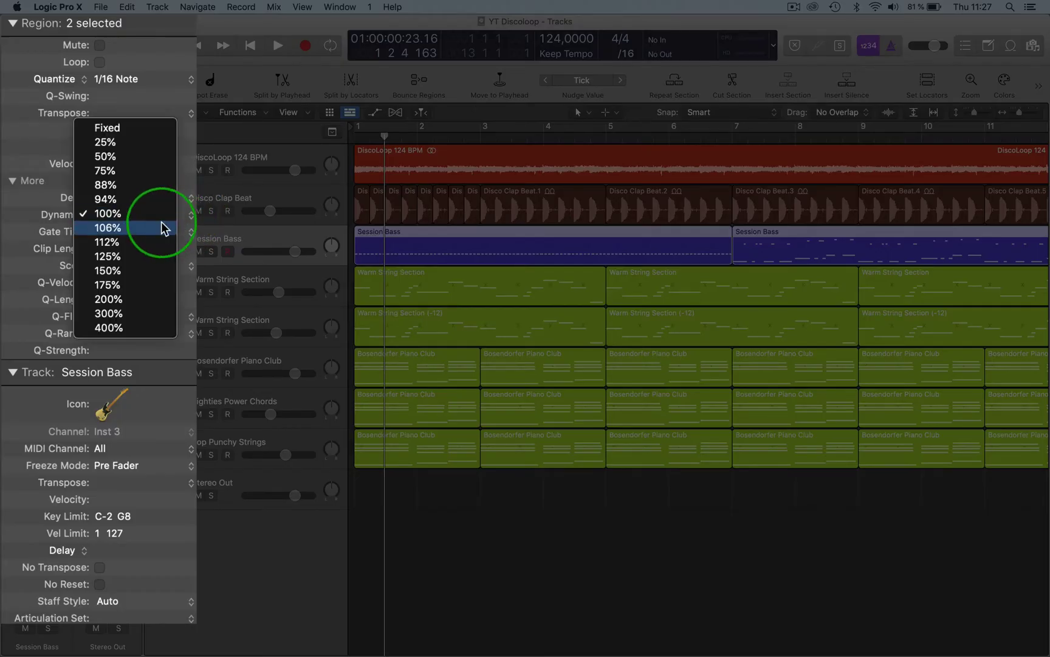
{"action": "left_click", "coordinate": [17, 209]}
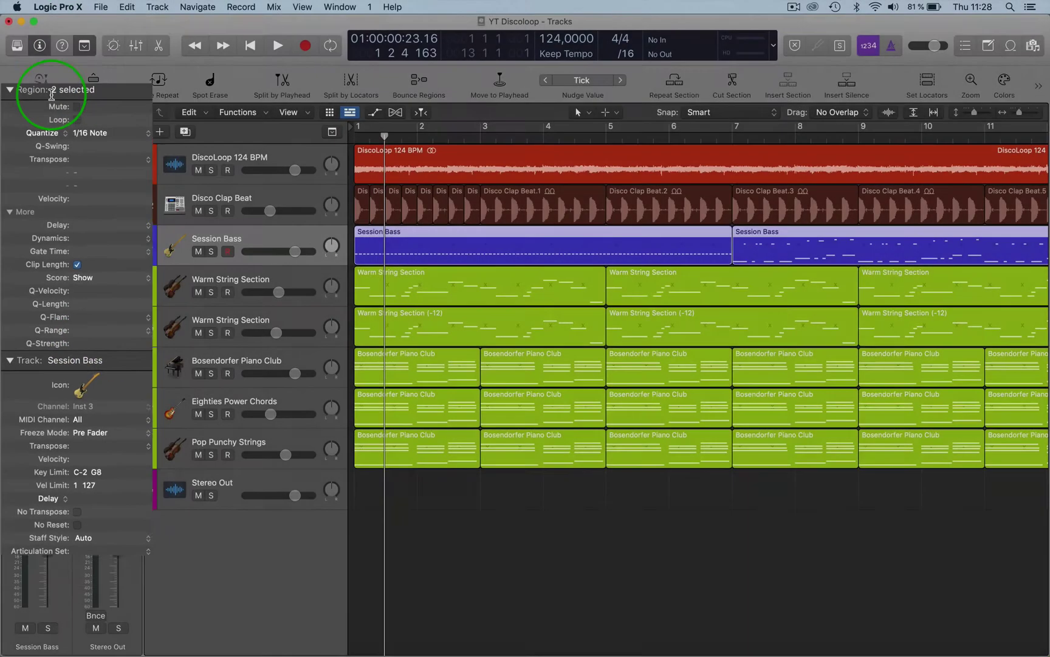
Compare the region parameters for no selection, the first Session Bass region alone, and all regions on the Session Bass track.
{"action": "left_click", "coordinate": [578, 231]}
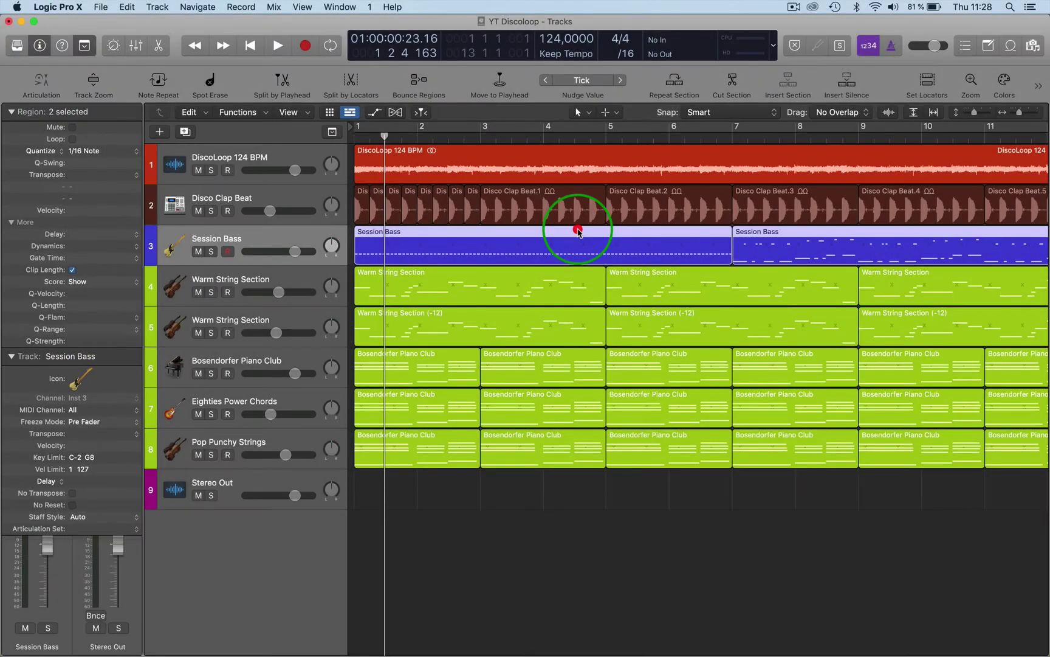
{"action": "left_click", "coordinate": [395, 564]}
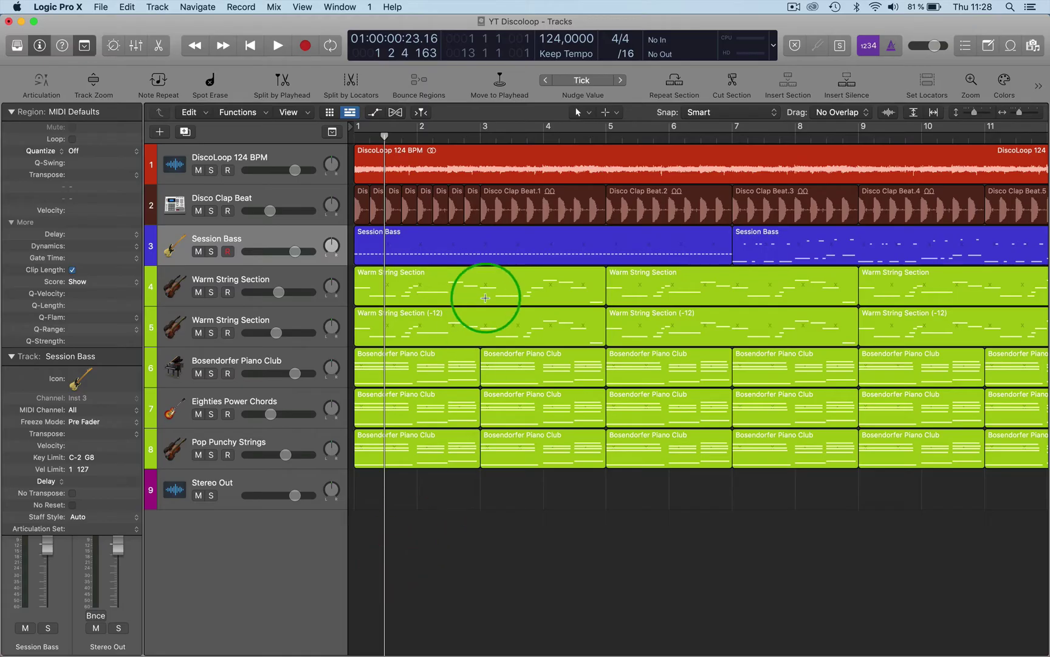
{"action": "left_click", "coordinate": [469, 234]}
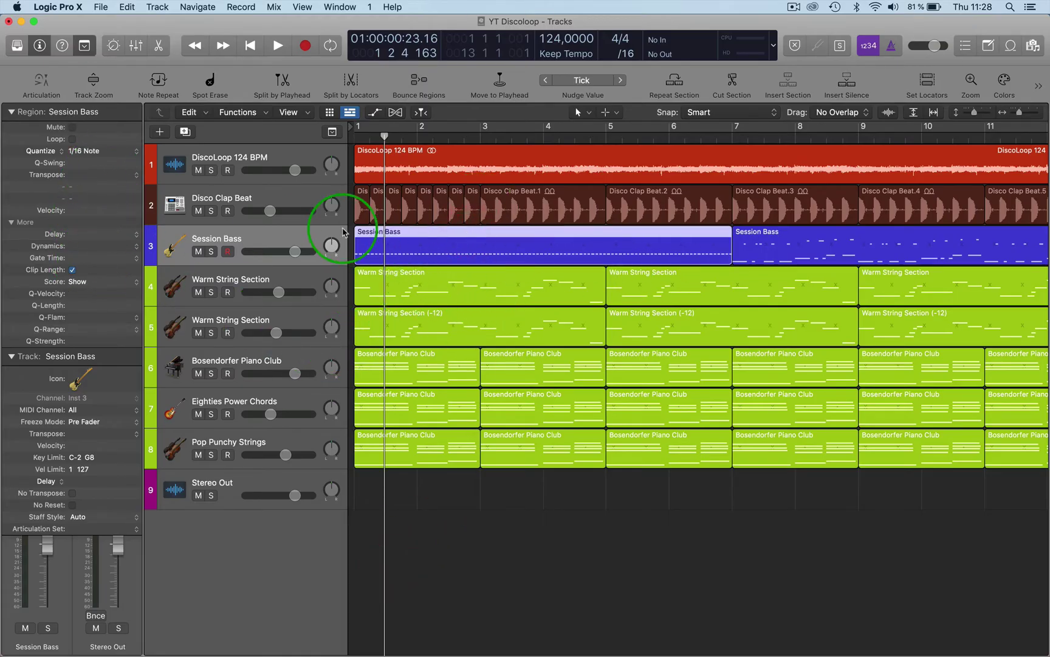
{"action": "left_click", "coordinate": [291, 230]}
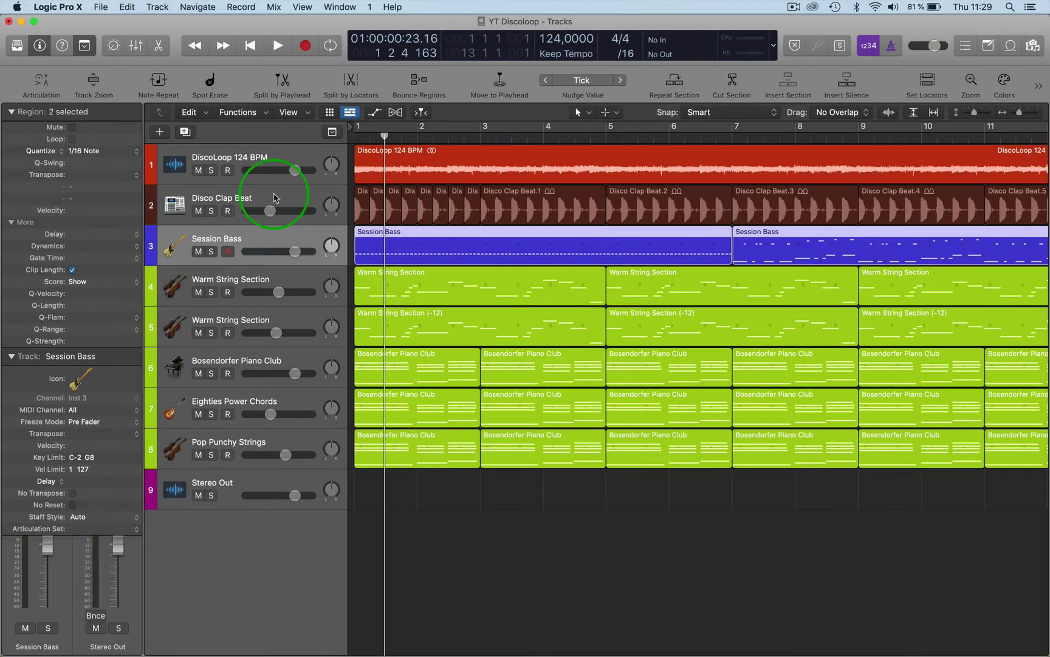
Reverse all regions on the Disco Clap Beat track, turn Reverse back off, and clear the region selection.
{"action": "left_click", "coordinate": [273, 198]}
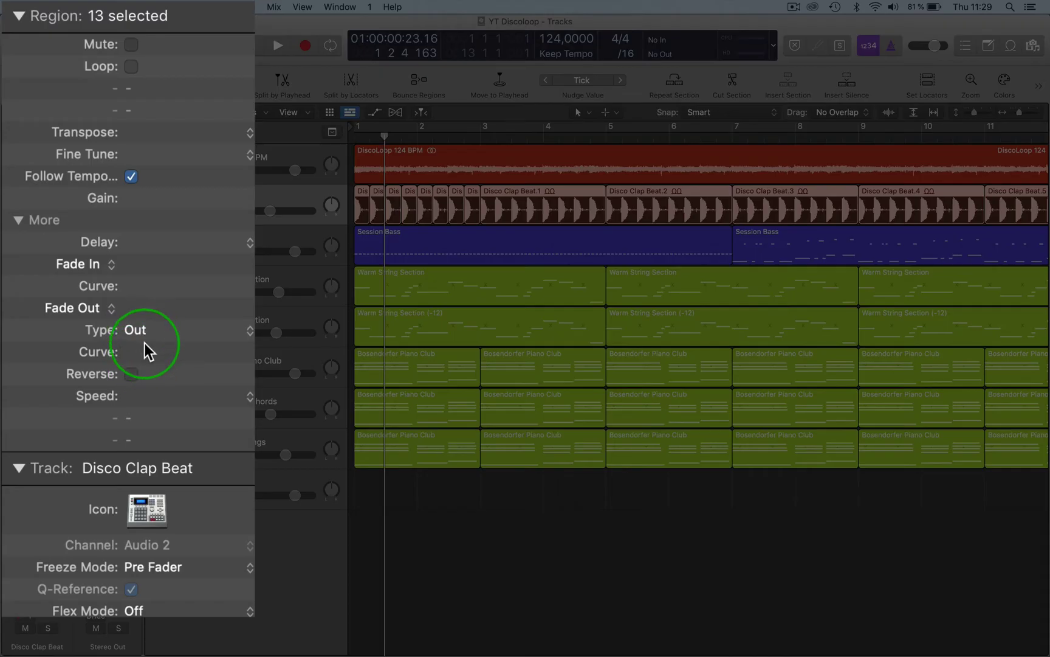
{"action": "left_click", "coordinate": [131, 374]}
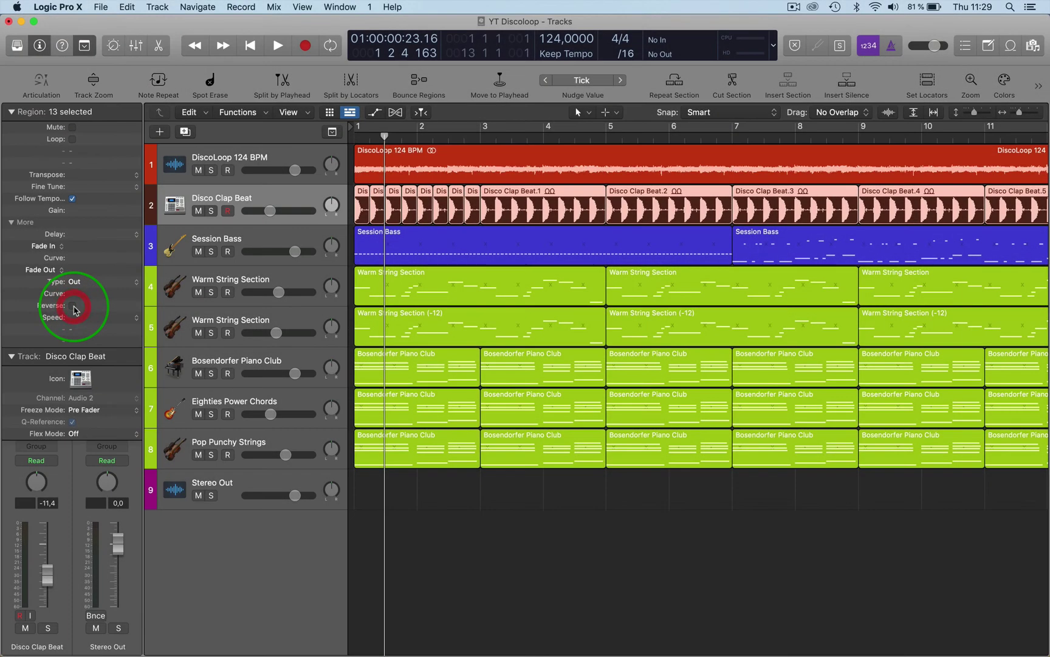
{"action": "left_click", "coordinate": [73, 305]}
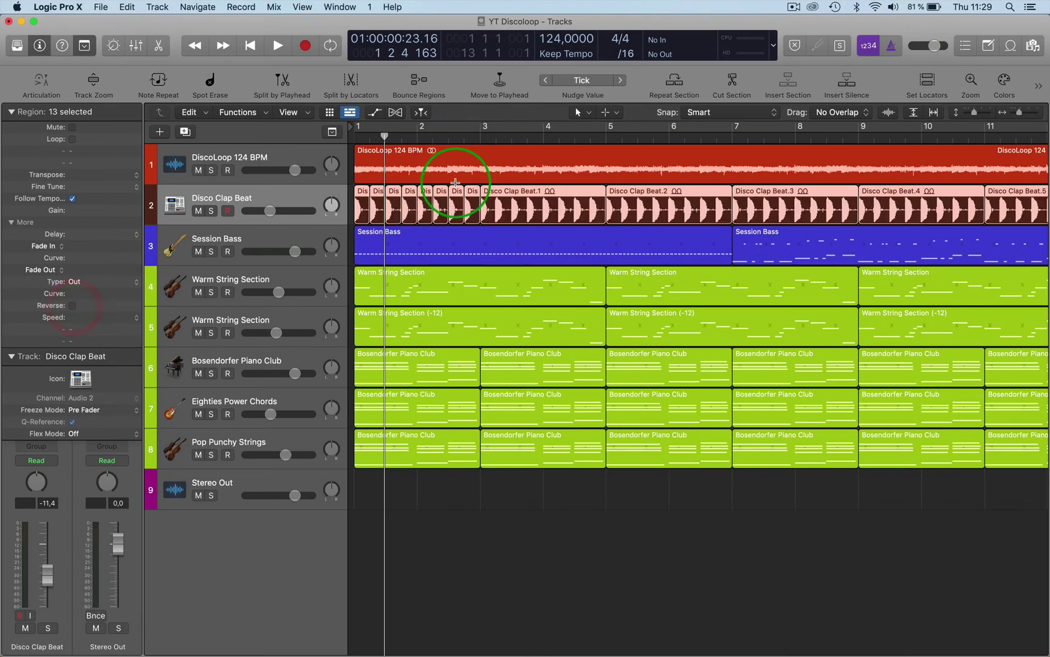
{"action": "left_click", "coordinate": [539, 194]}
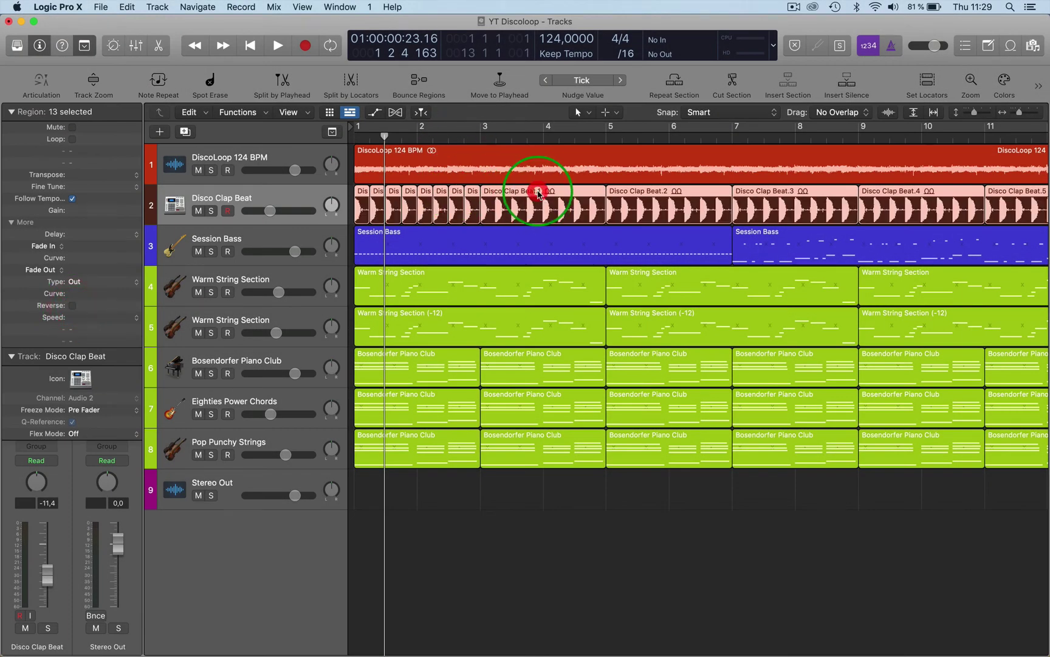
{"action": "left_click", "coordinate": [441, 582]}
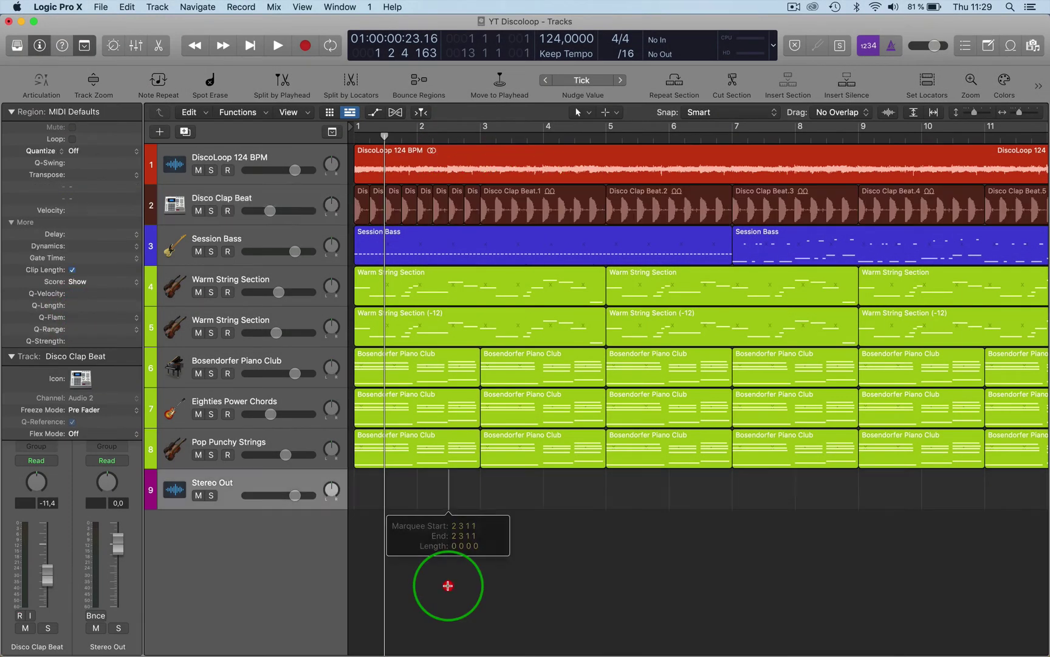
Select the short Disco Clap Beat region just before bar 3 and toggle Reverse on and back off.
{"action": "left_click", "coordinate": [472, 201]}
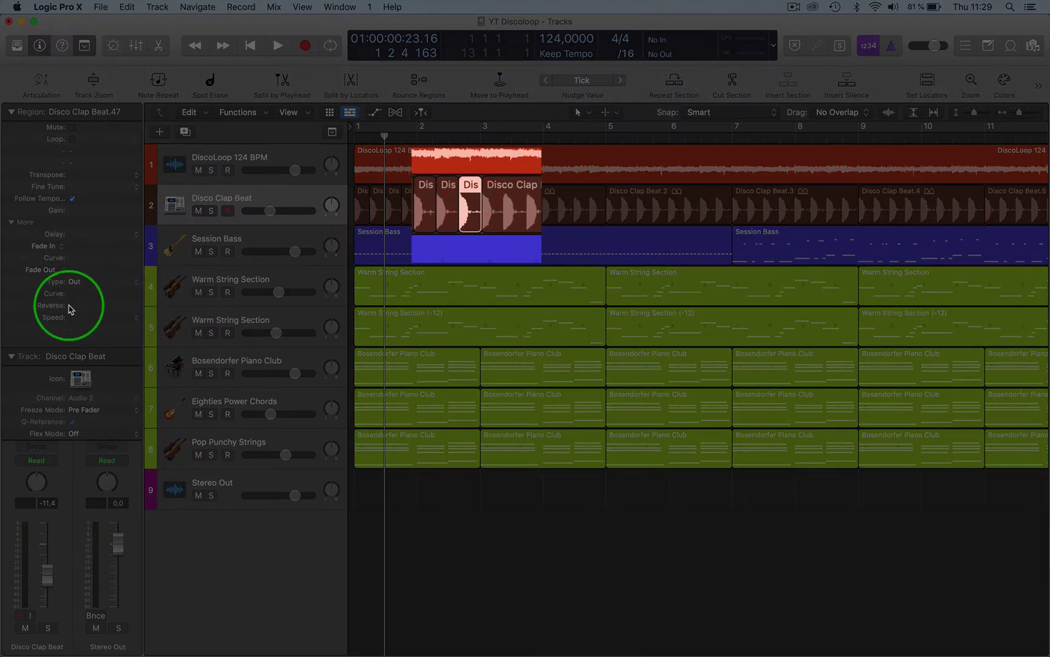
{"action": "left_click", "coordinate": [72, 305]}
{"action": "left_click", "coordinate": [72, 305]}
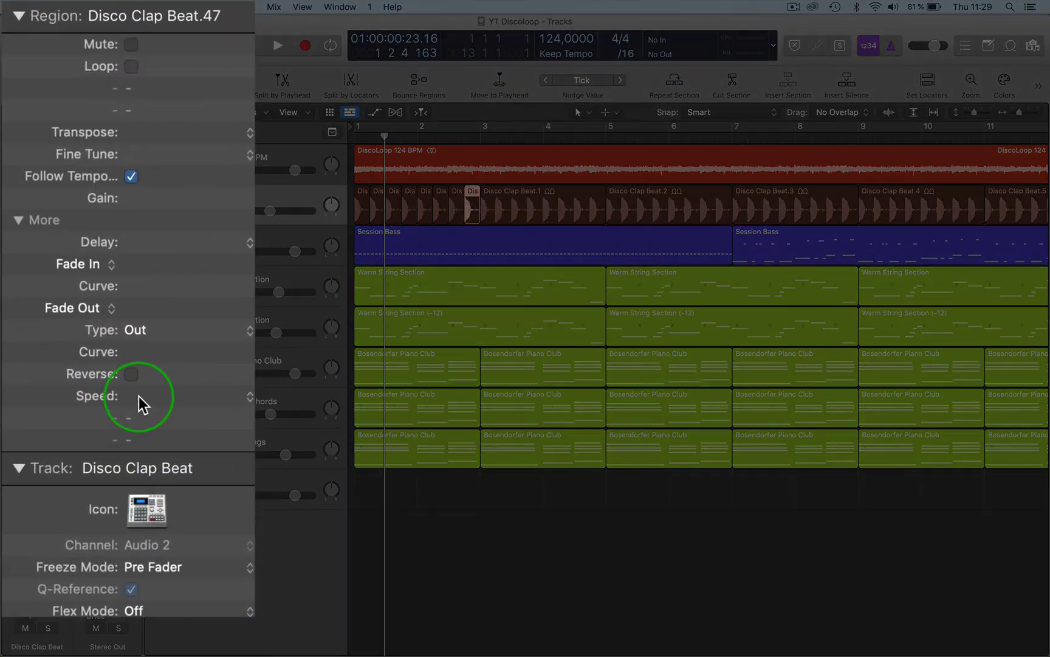
Set the speed of the short Disco Clap Beat region before bar 3 to 2× and return it to 1×.
{"action": "left_click", "coordinate": [138, 395]}
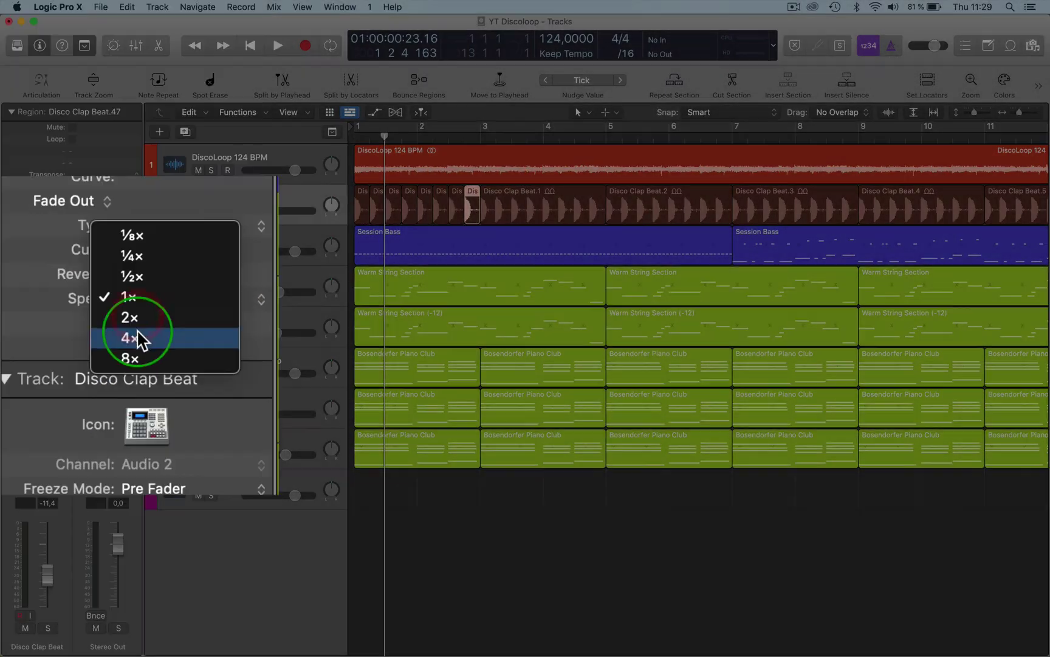
{"action": "left_click", "coordinate": [137, 323]}
{"action": "left_click", "coordinate": [73, 318]}
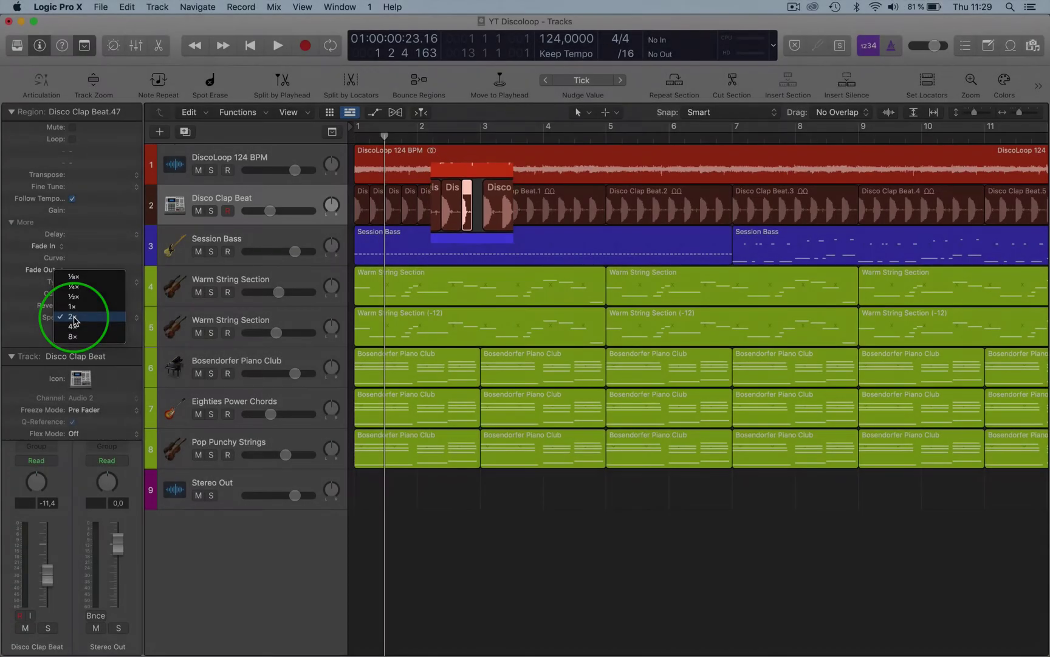
{"action": "left_click", "coordinate": [72, 307]}
Set the speed of all regions on the Disco Clap Beat track to 4× and return it to 1×.
{"action": "left_click", "coordinate": [101, 317]}
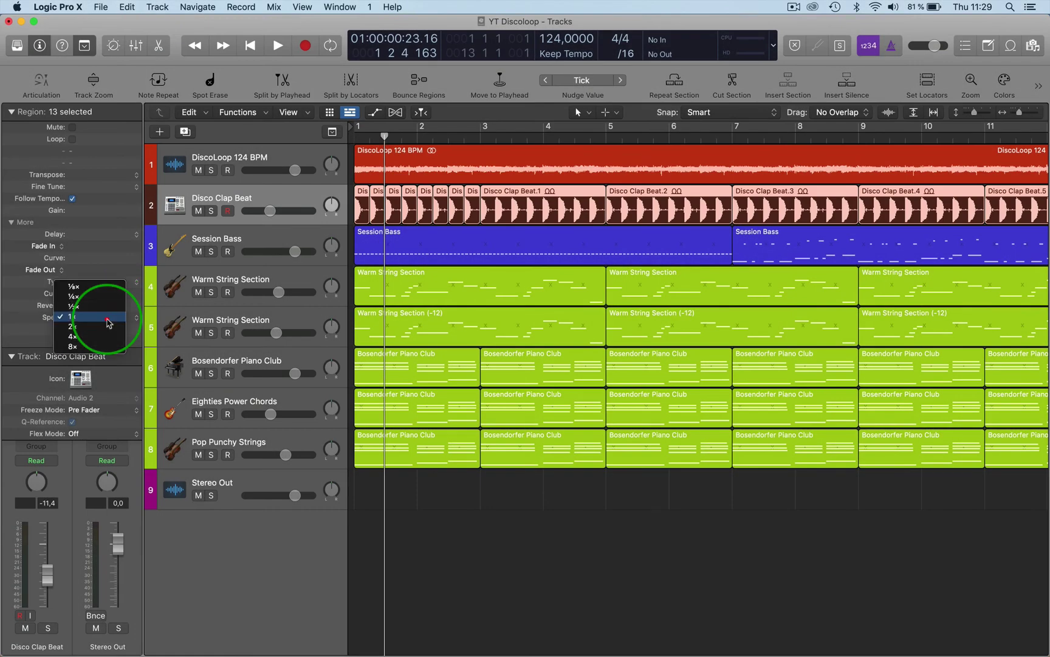
{"action": "left_click", "coordinate": [84, 337]}
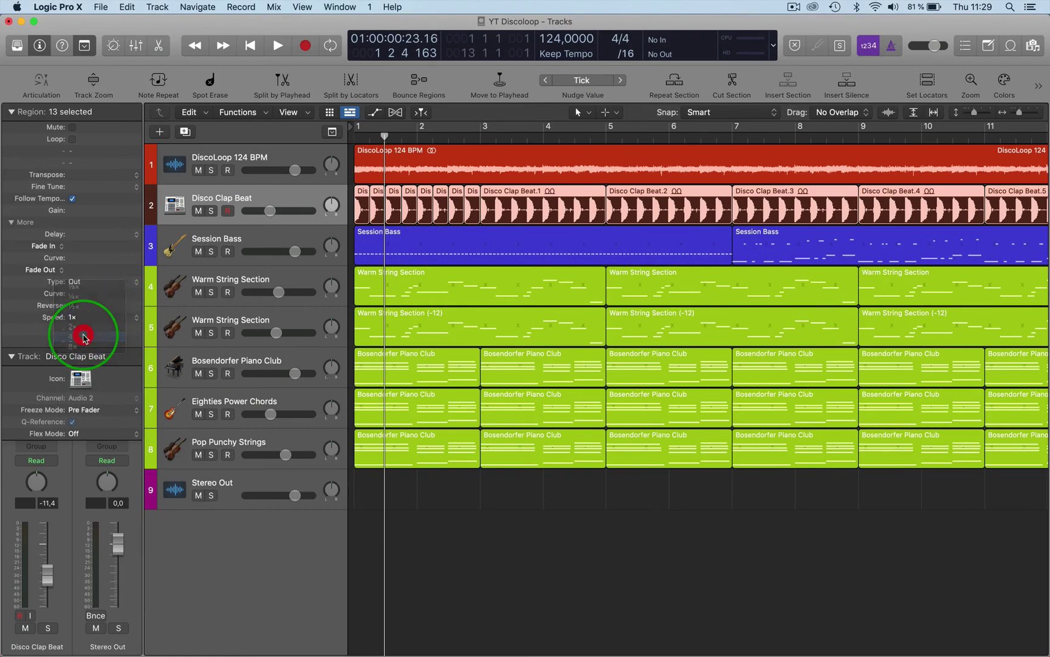
{"action": "left_click", "coordinate": [76, 317]}
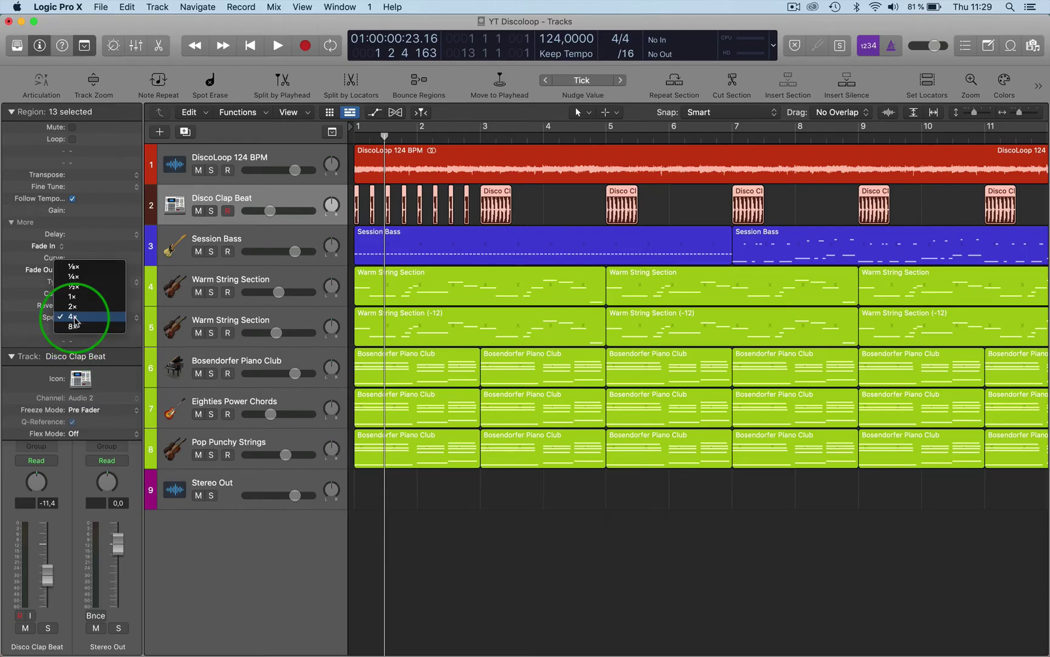
{"action": "left_click", "coordinate": [74, 298]}
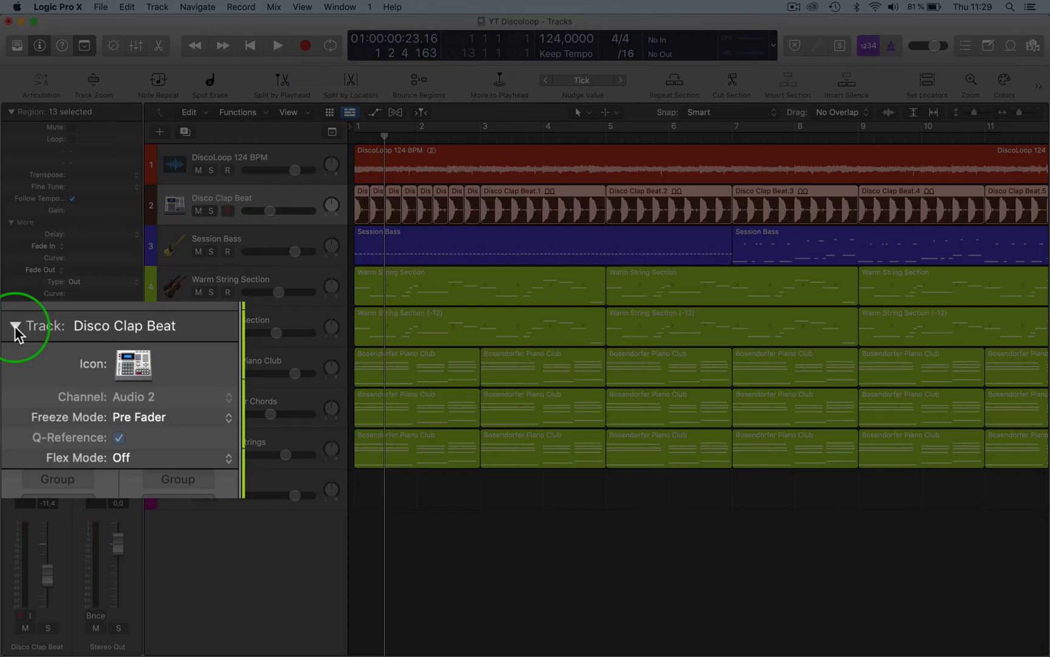
Examine the track parameters of the Disco Clap Beat audio track and of the Session Bass instrument track.
{"action": "left_click", "coordinate": [11, 347]}
{"action": "left_click", "coordinate": [11, 347]}
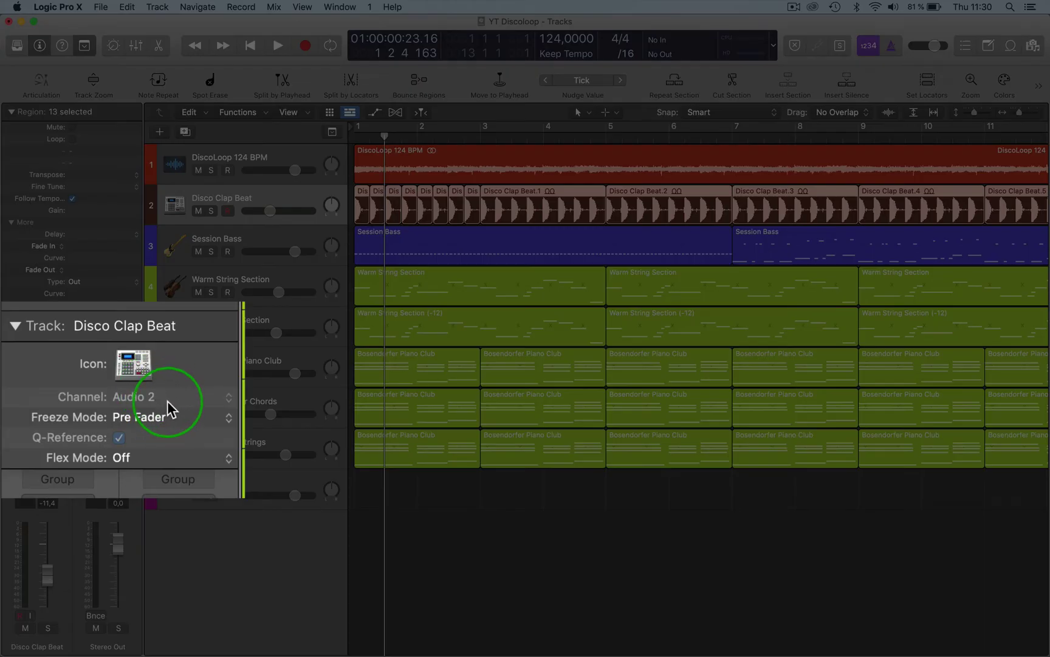
{"action": "left_click", "coordinate": [284, 242]}
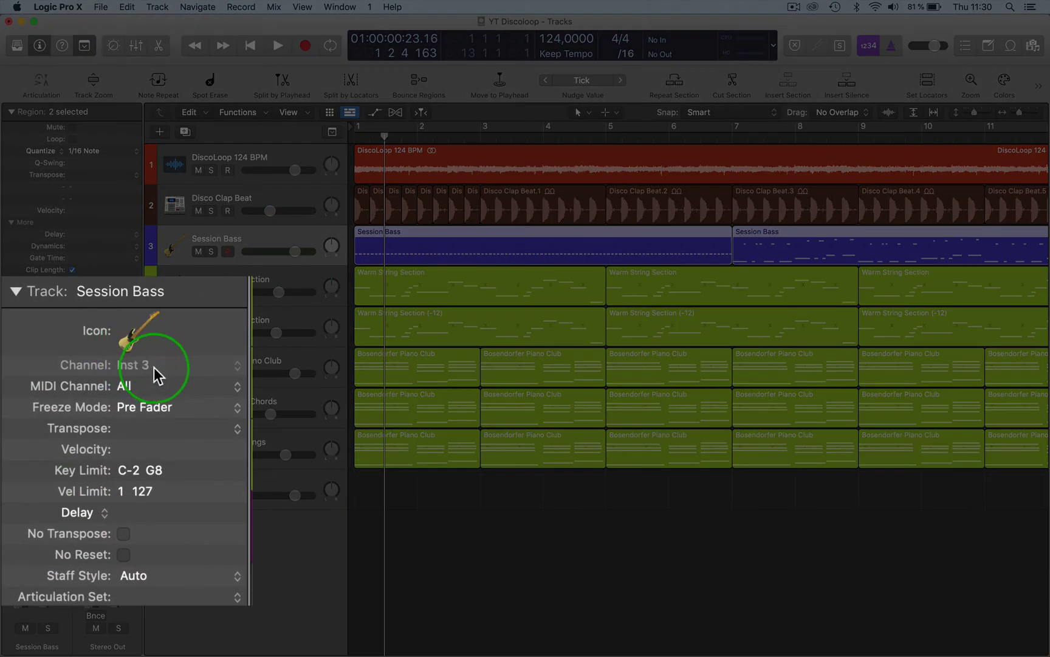
{"action": "left_click", "coordinate": [196, 382]}
{"action": "left_click", "coordinate": [203, 350]}
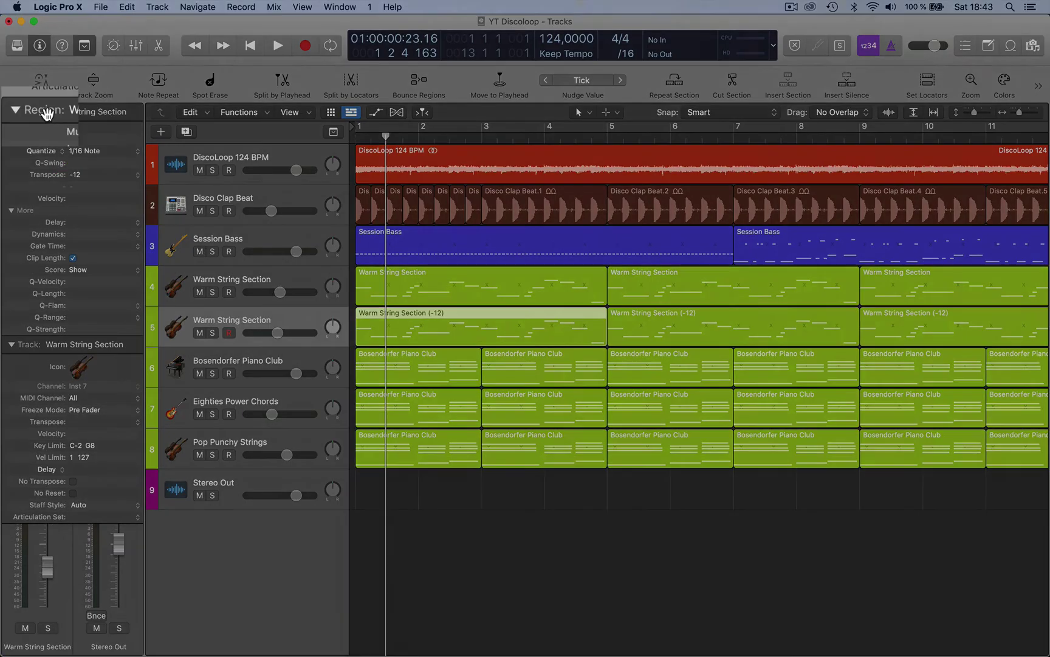
Detach the Region inspector as a floating window over the lower part of the tracks area.
{"action": "left_click", "coordinate": [40, 113]}
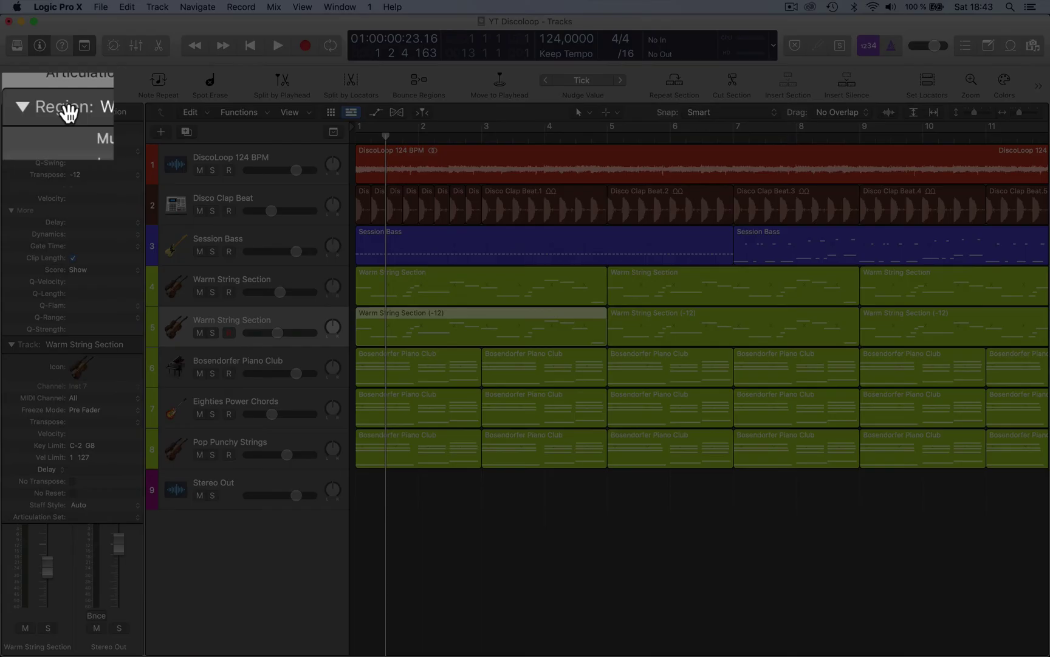
{"action": "left_click_drag", "start_coordinate": [40, 114], "coordinate": [852, 351]}
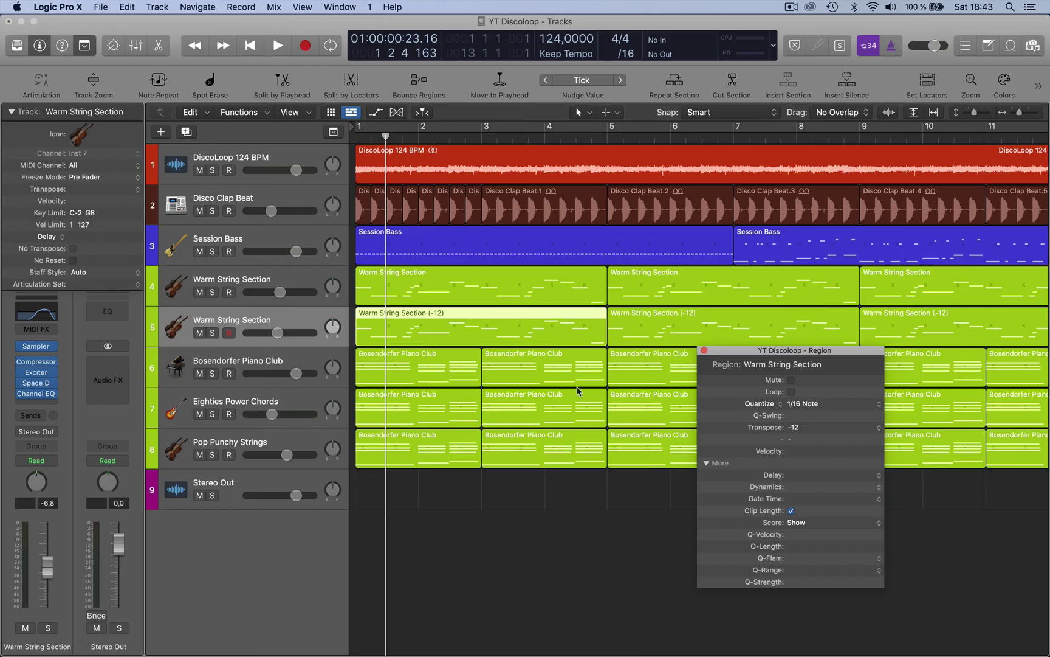
Select regions on tracks 6, 7 and 4 in turn, ending on the first Warm String Section region, to view their parameters.
{"action": "left_click", "coordinate": [567, 360]}
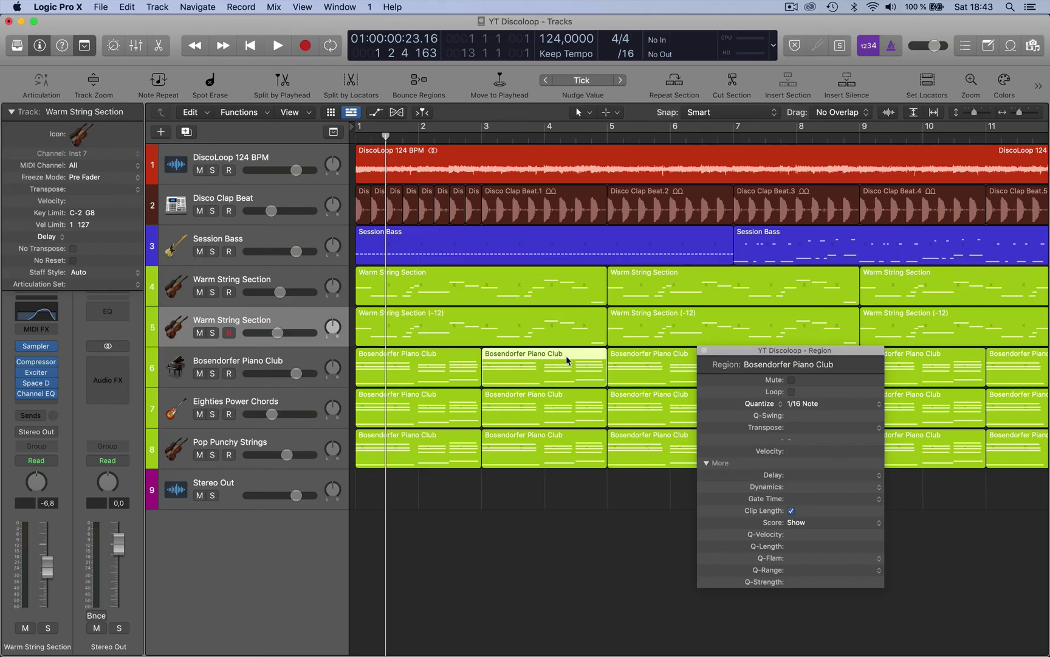
{"action": "left_click", "coordinate": [550, 401]}
{"action": "left_click", "coordinate": [457, 399]}
{"action": "left_click", "coordinate": [673, 277]}
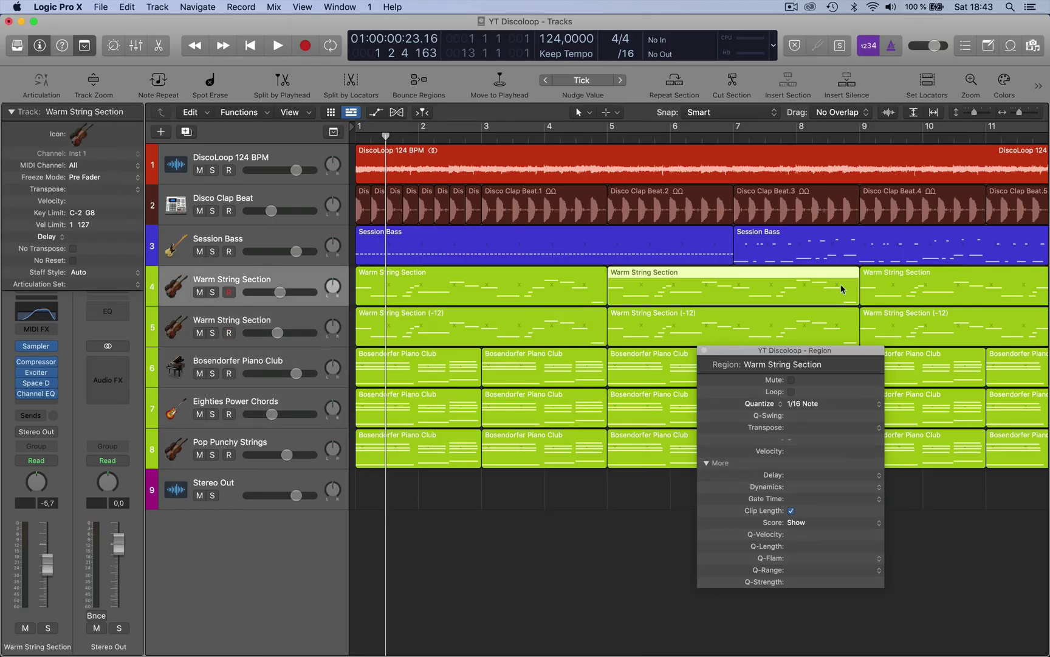
{"action": "key", "text": "Left"}
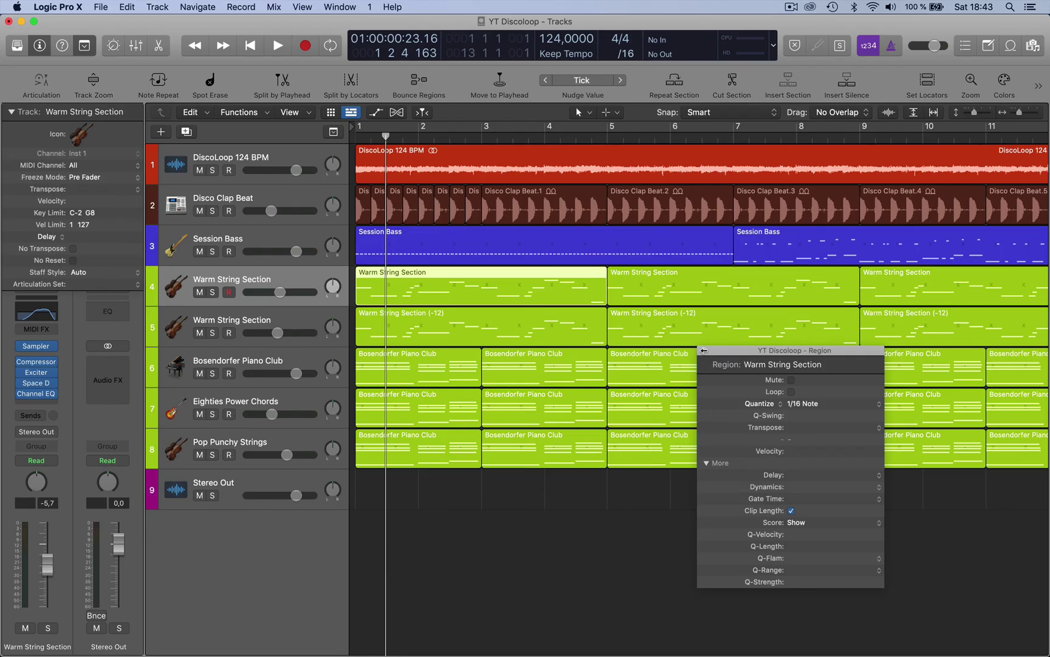
Move the floating Region inspector up over the middle of the tracks area and open the general Display preferences.
{"action": "left_click_drag", "start_coordinate": [746, 352], "coordinate": [717, 213]}
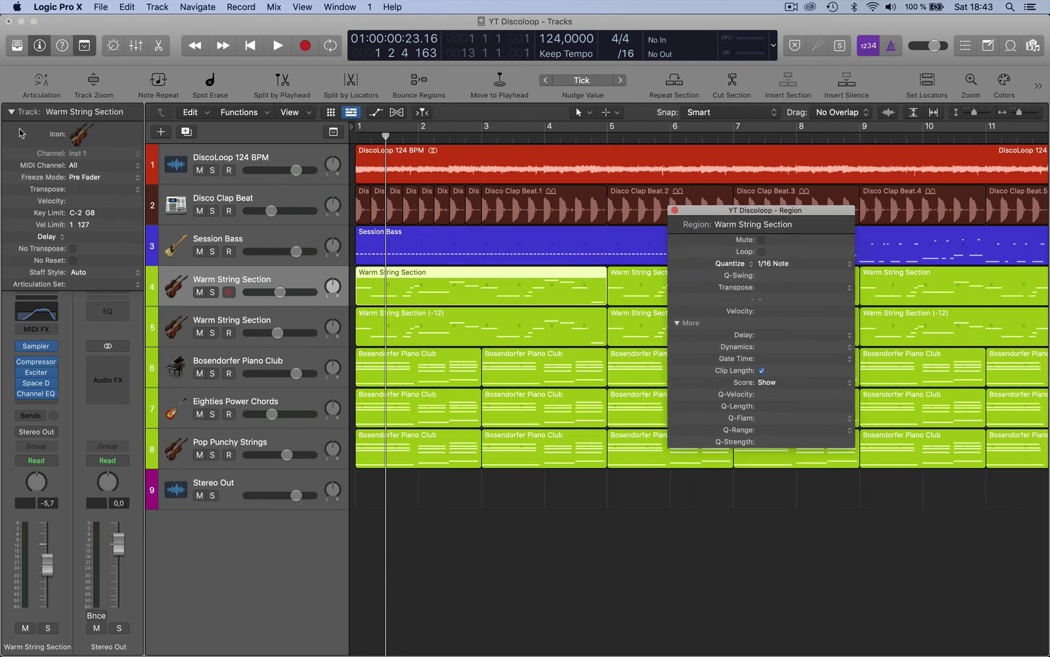
{"action": "left_click", "coordinate": [59, 9]}
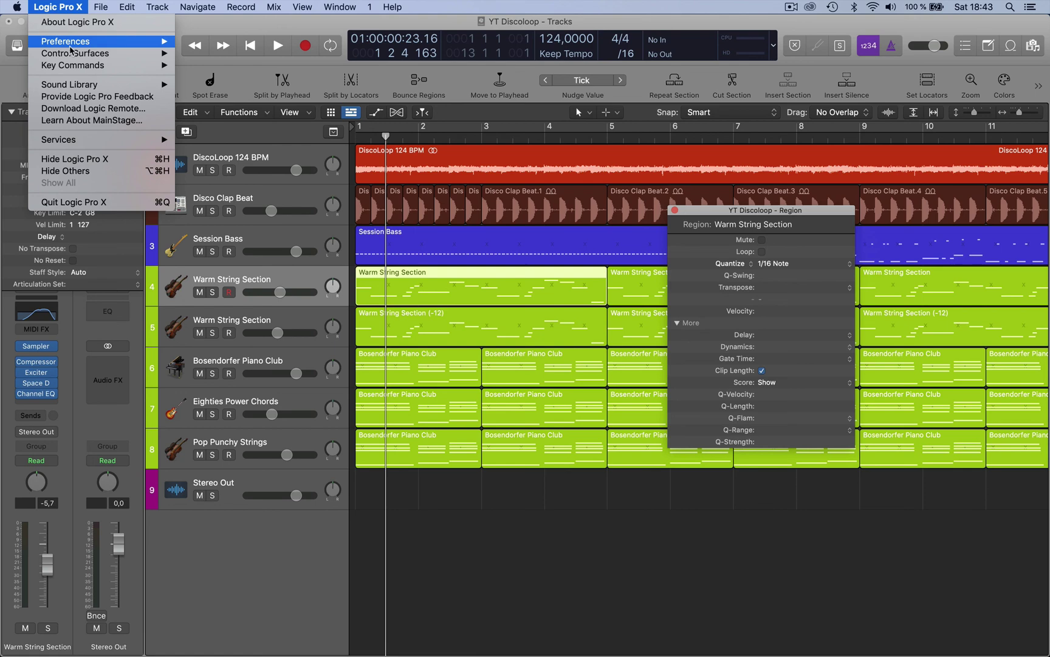
{"action": "mouse_move", "coordinate": [73, 42]}
{"action": "left_click", "coordinate": [203, 44]}
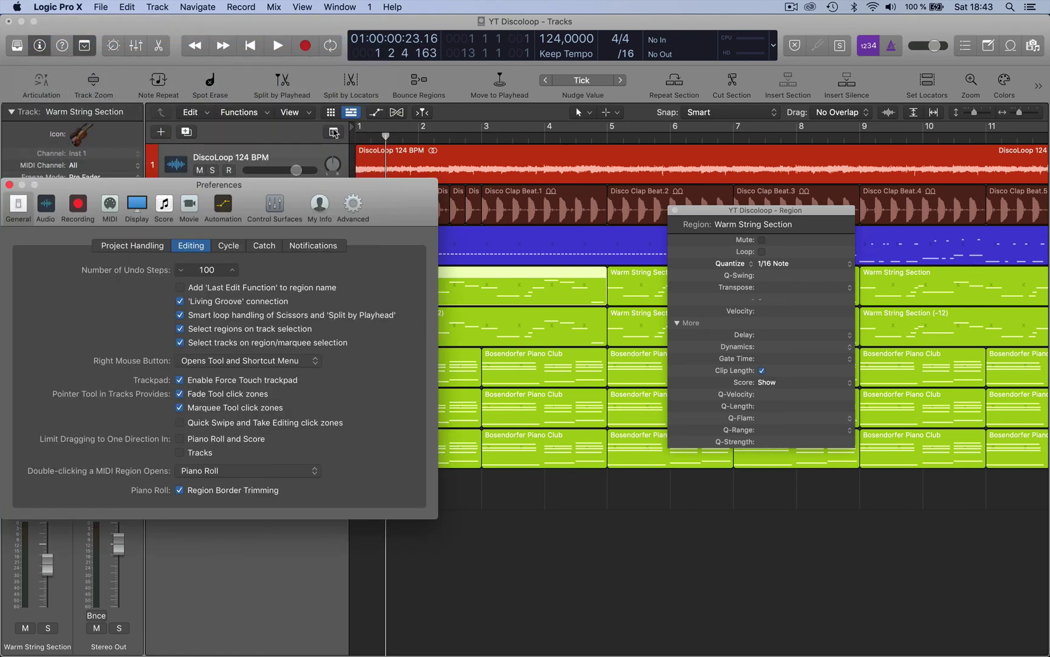
{"action": "left_click", "coordinate": [142, 210]}
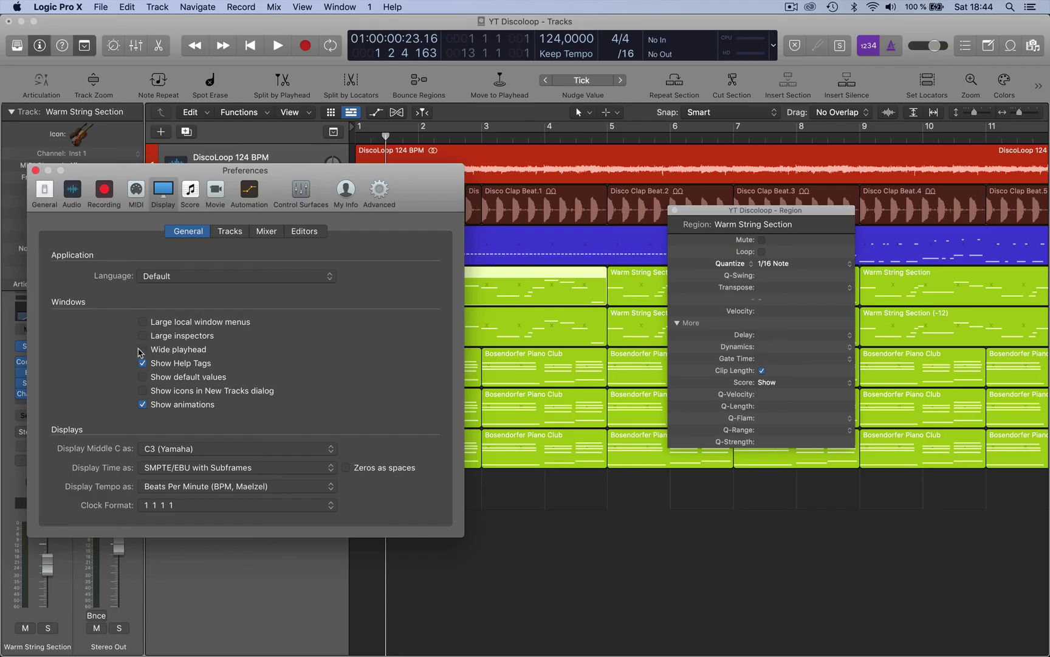
Enable Large inspectors in the Display preferences, toggling the option off and on again to compare inspector sizes.
{"action": "left_click", "coordinate": [144, 337]}
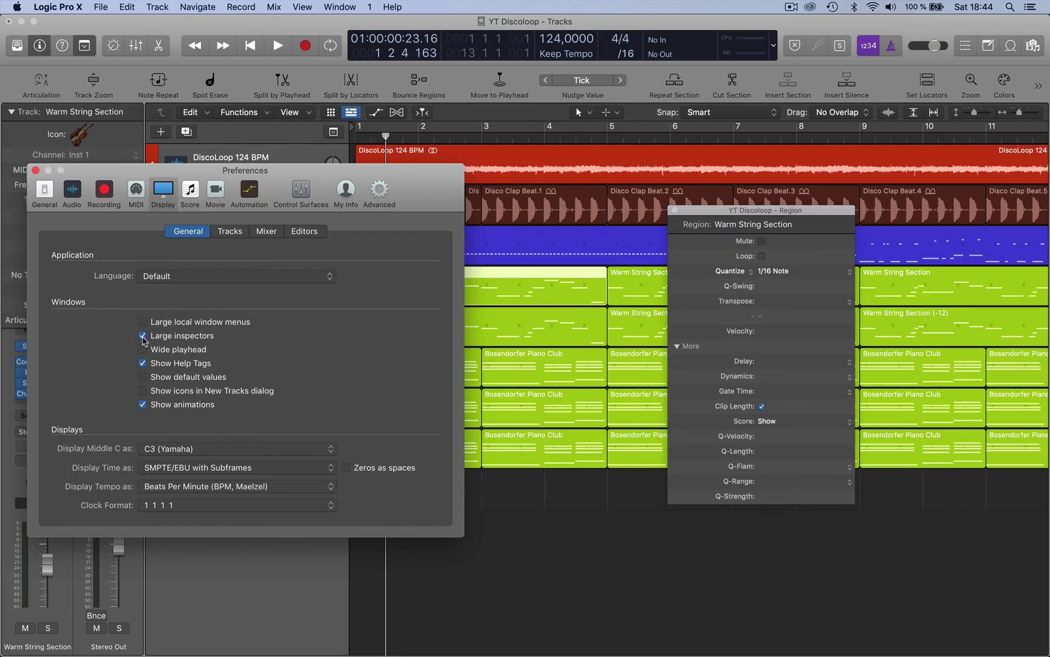
{"action": "left_click", "coordinate": [144, 338]}
{"action": "left_click", "coordinate": [143, 338]}
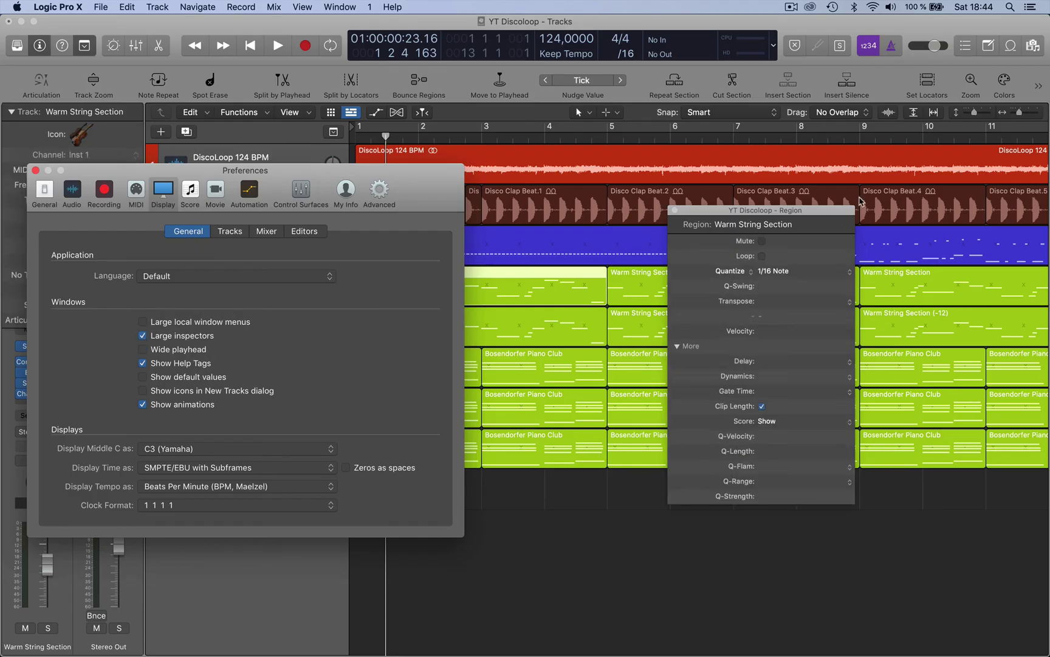